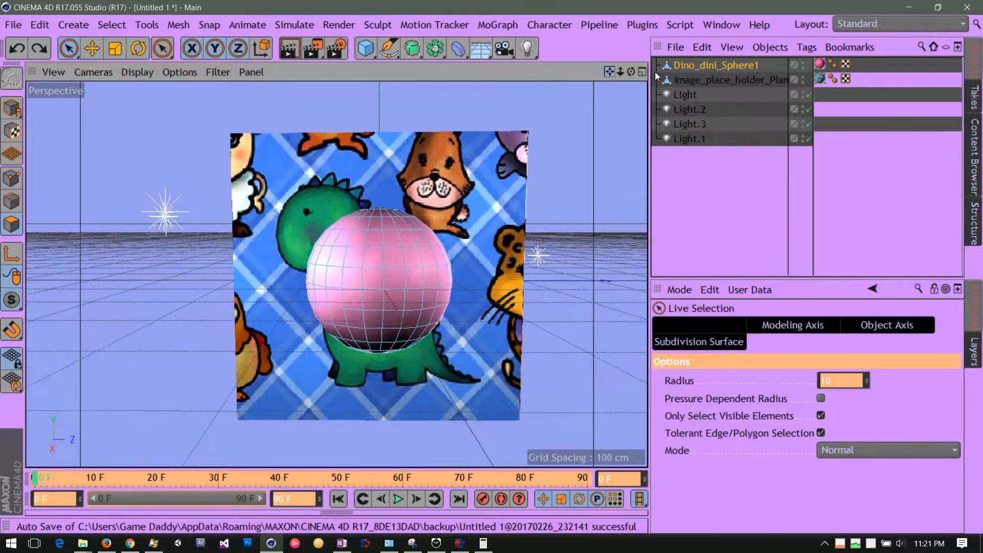
pyautogui.moveTo(631, 71); pyautogui.dragTo(655, 77)
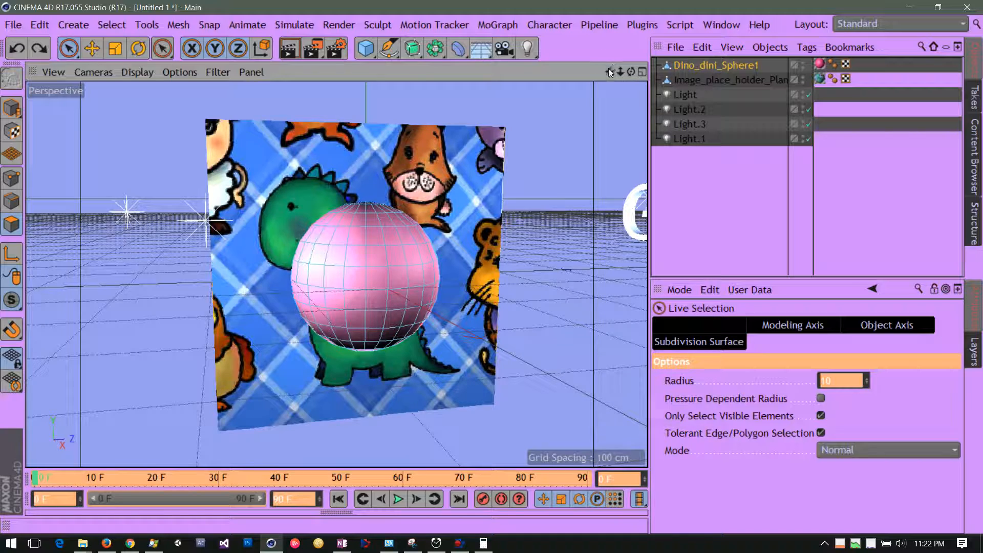
pyautogui.moveTo(610, 69); pyautogui.dragTo(675, 68)
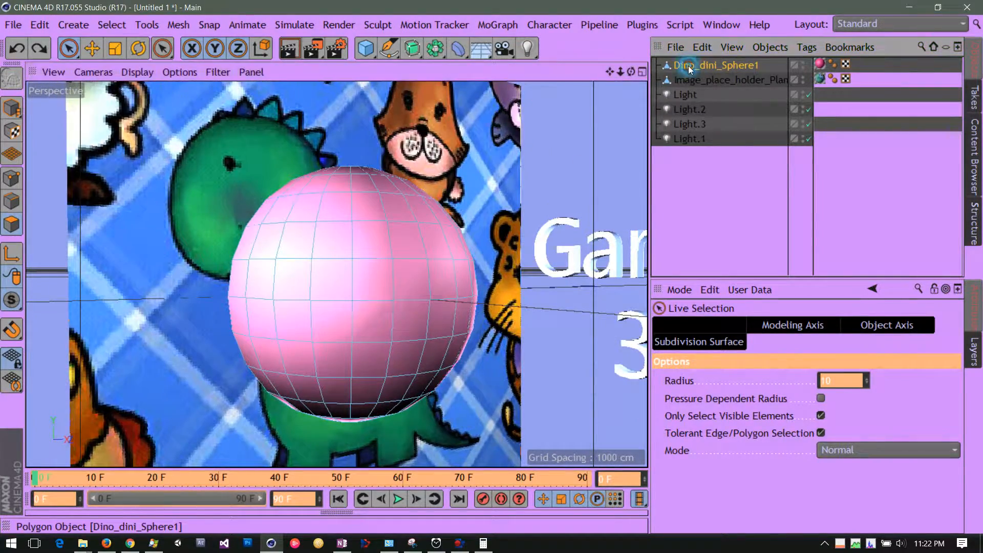
pyautogui.click(687, 65)
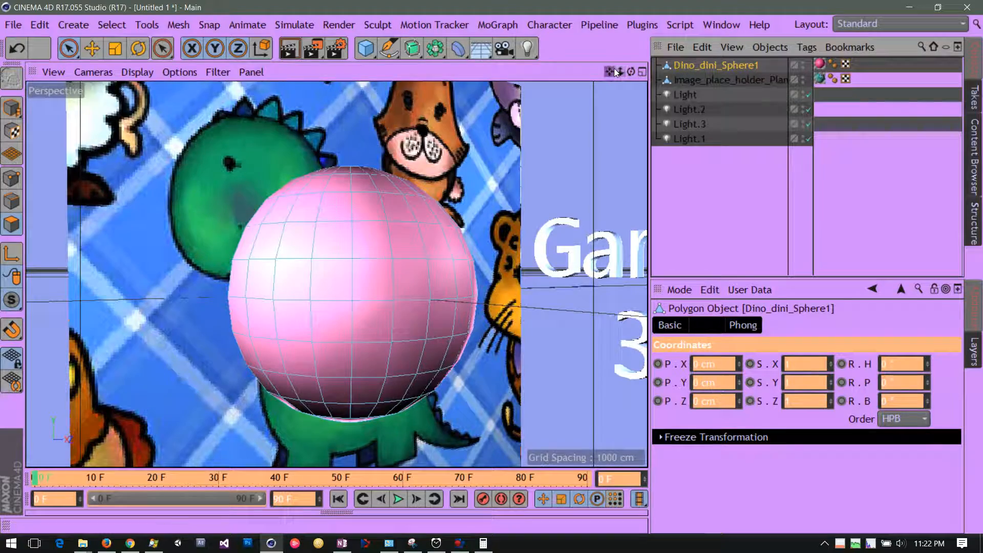
pyautogui.moveTo(610, 71); pyautogui.dragTo(603, 4)
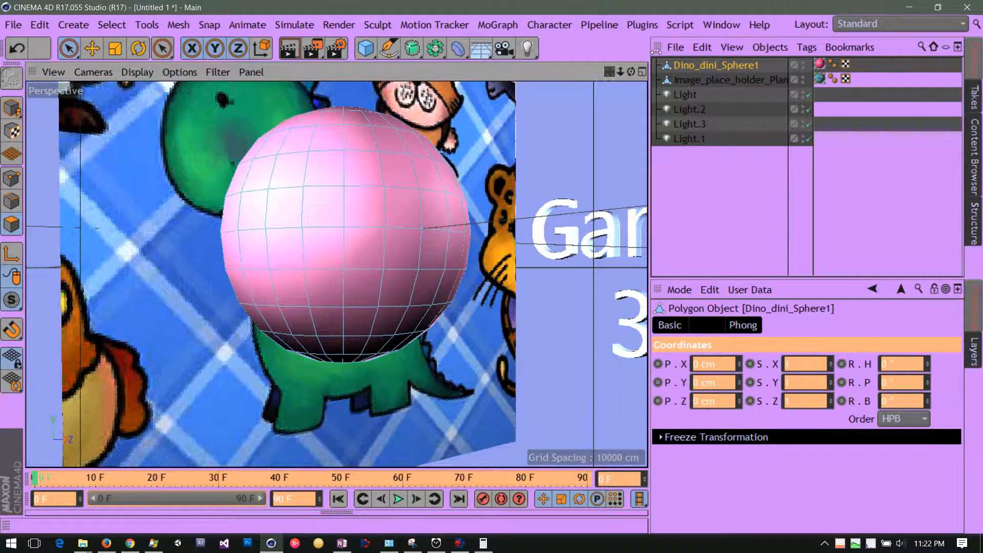
pyautogui.moveTo(629, 74); pyautogui.dragTo(644, 91)
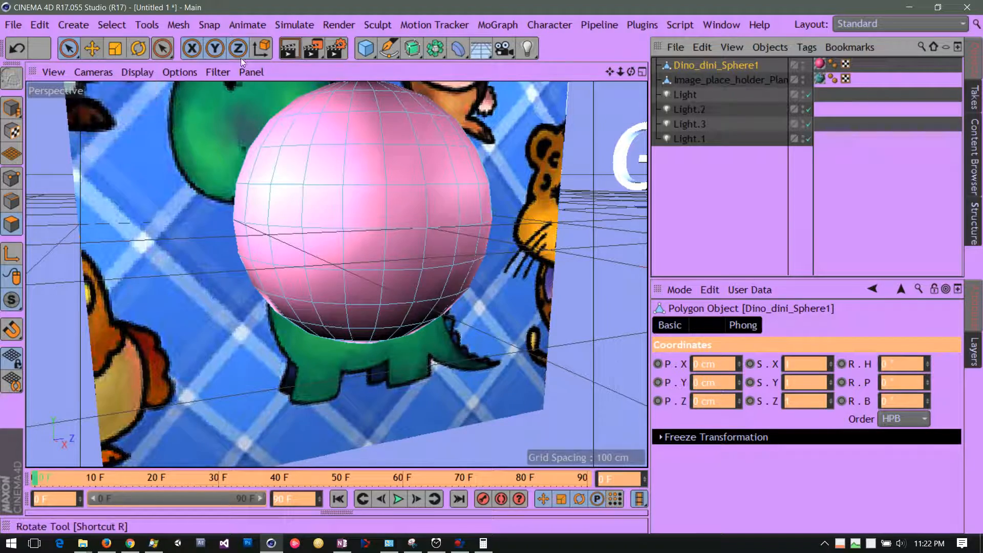
pyautogui.moveTo(617, 72); pyautogui.dragTo(581, 72)
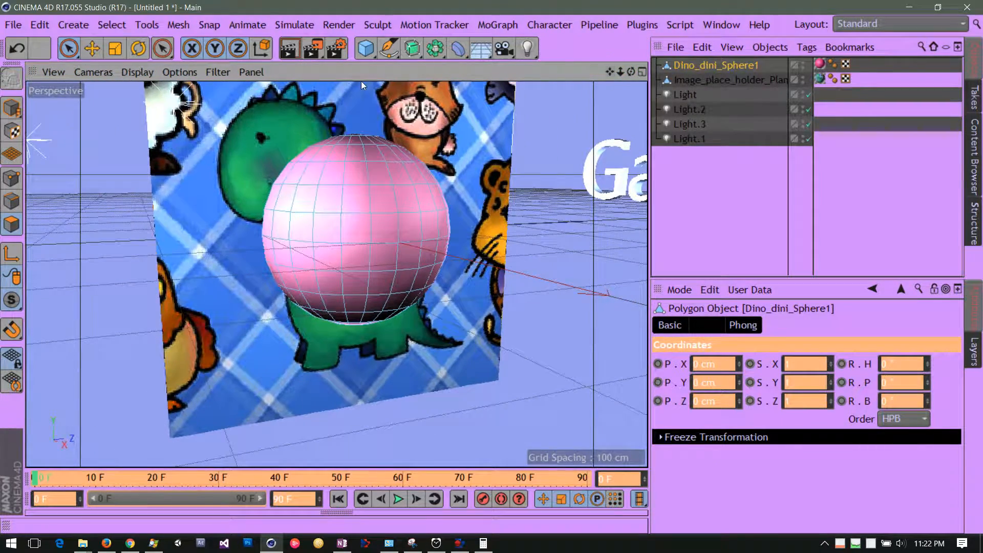
# Select the image placeholder plane with the Move tool and switch to Object mode
pyautogui.click(93, 48)
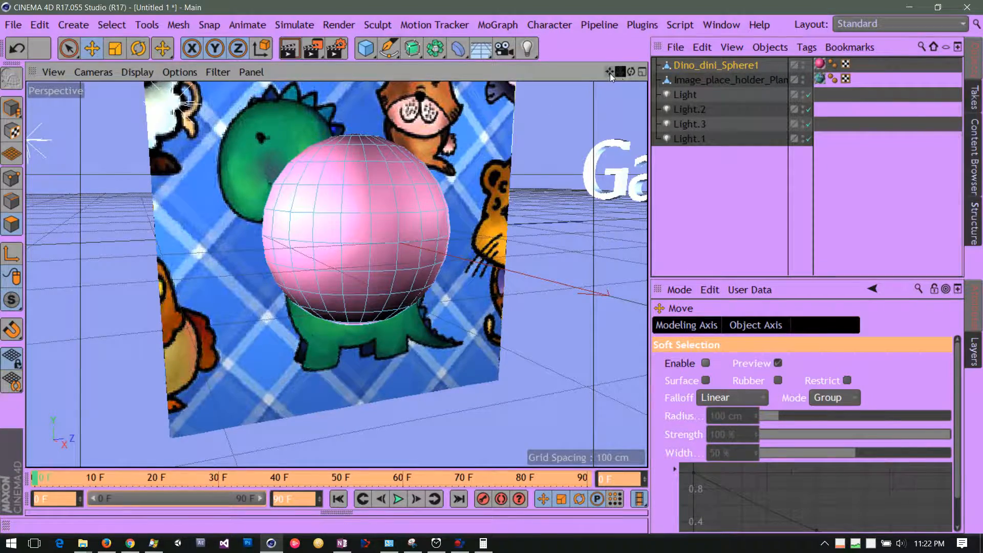
pyautogui.moveTo(609, 73)
pyautogui.mouseDown()
pyautogui.moveTo(589, 106)
pyautogui.moveTo(618, 71)
pyautogui.mouseUp()
pyautogui.click(687, 81)
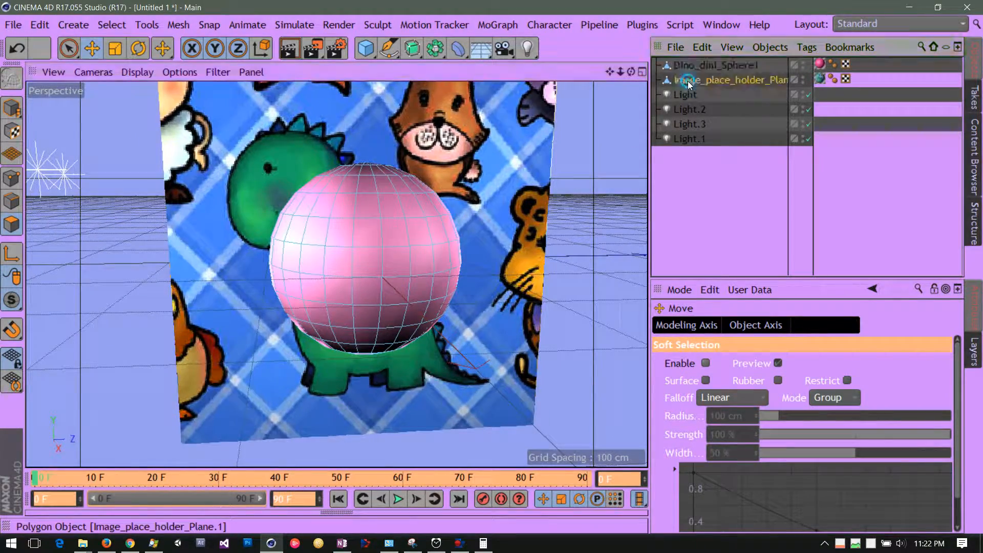
pyautogui.moveTo(611, 74); pyautogui.dragTo(600, 149)
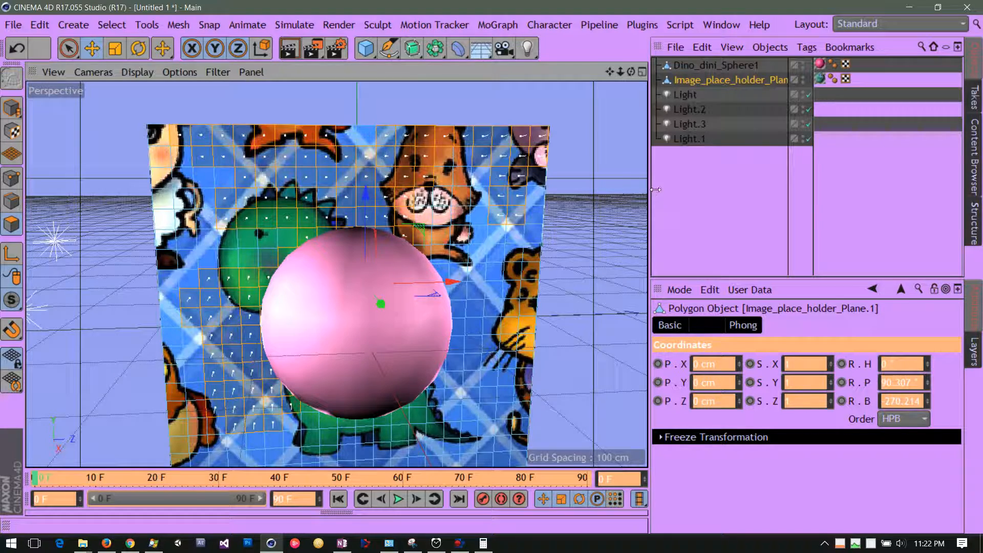
pyautogui.moveTo(656, 190); pyautogui.dragTo(613, 189)
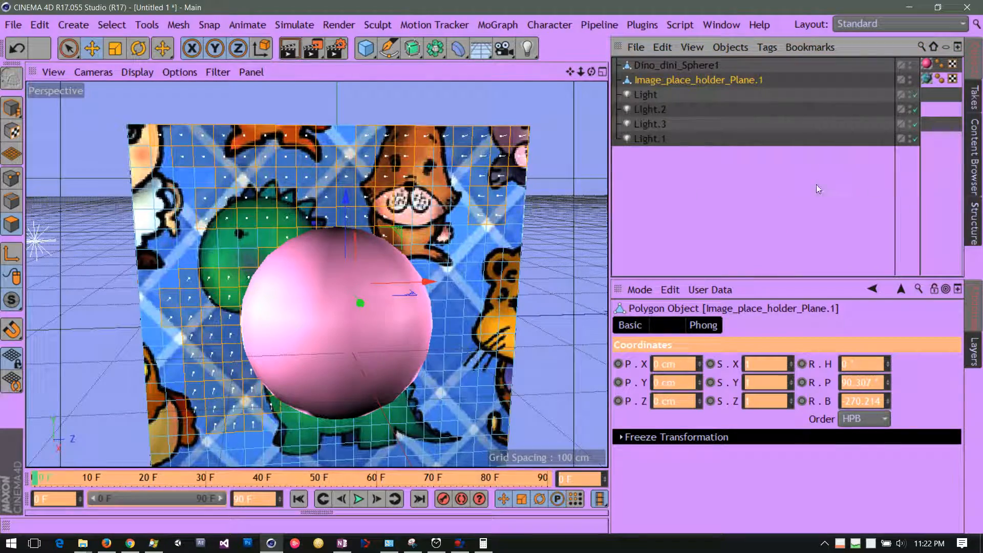
pyautogui.moveTo(615, 195); pyautogui.dragTo(728, 206)
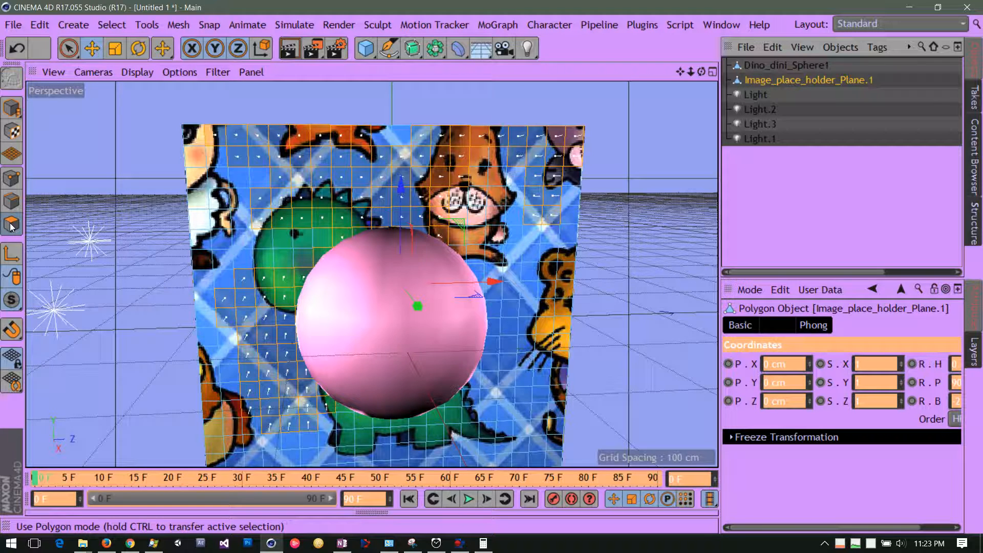
pyautogui.click(12, 110)
pyautogui.click(12, 111)
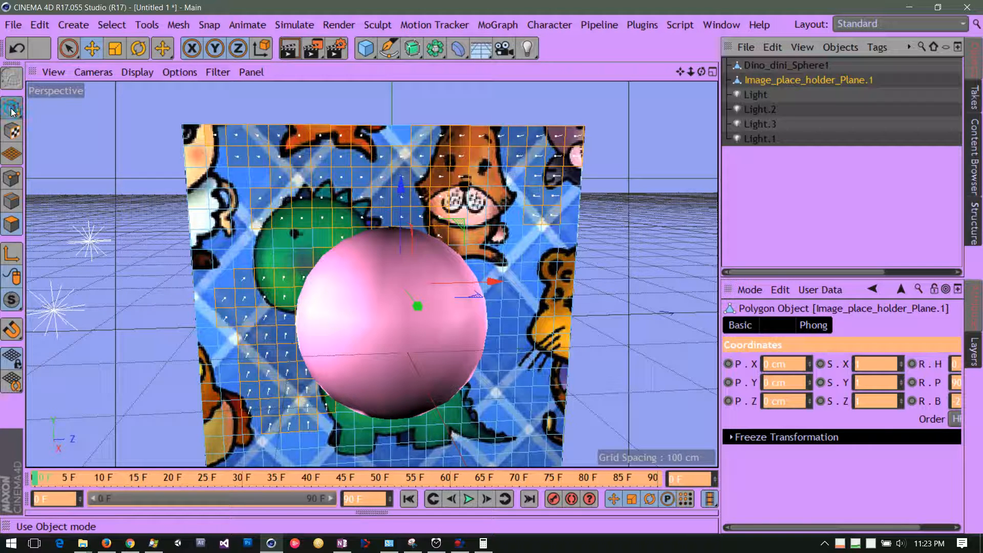
pyautogui.click(13, 111)
pyautogui.click(54, 121)
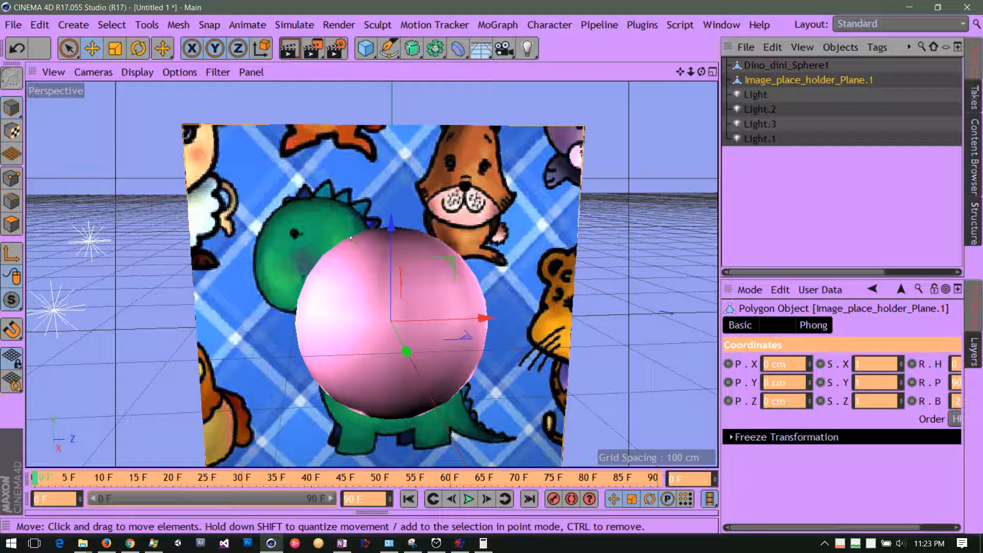
# Move the image plane up and sideways behind the sphere to about Y 70.6 cm and Z 9.3 cm
pyautogui.moveTo(392, 230); pyautogui.dragTo(387, 171)
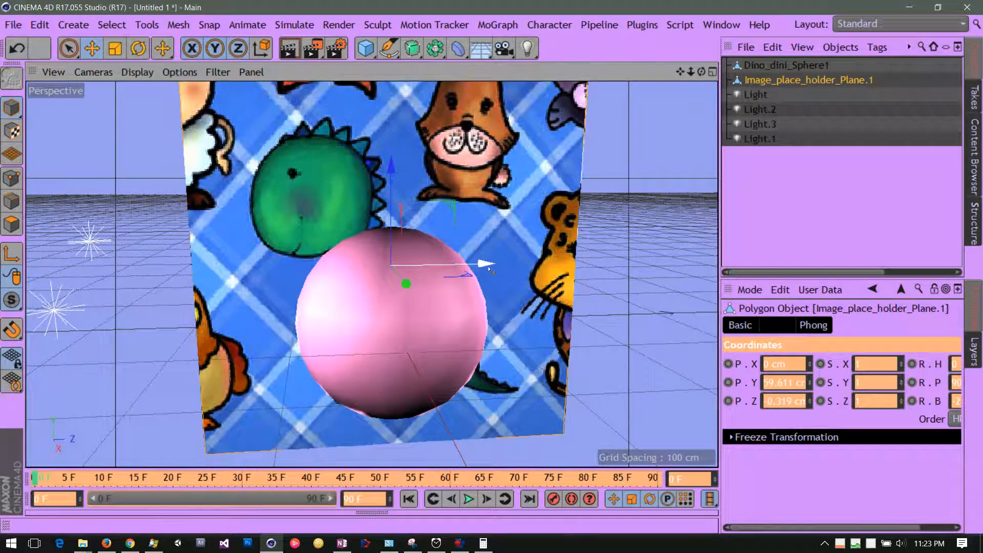
pyautogui.moveTo(489, 269); pyautogui.dragTo(503, 283)
pyautogui.moveTo(403, 171); pyautogui.dragTo(404, 161)
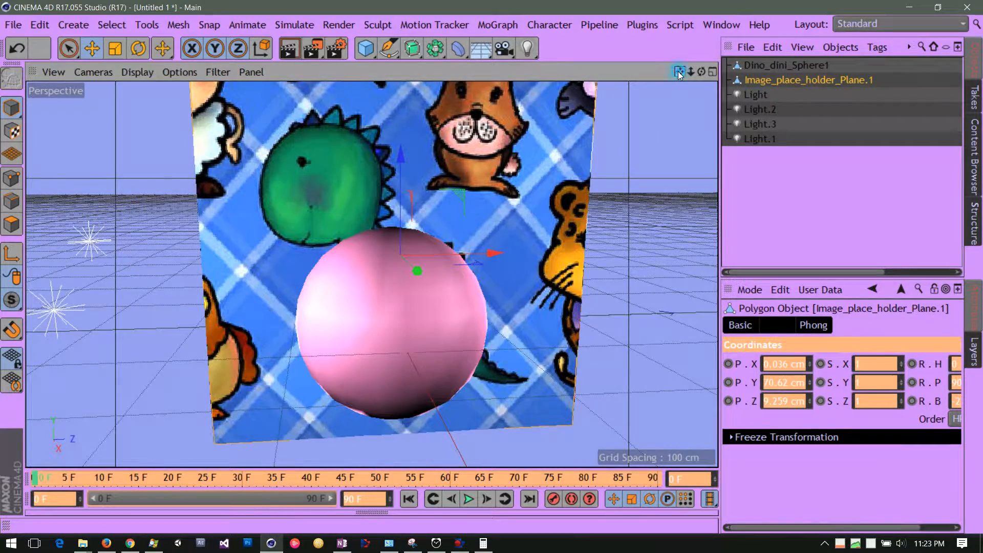
pyautogui.moveTo(679, 71); pyautogui.dragTo(679, 15)
pyautogui.moveTo(701, 73); pyautogui.dragTo(694, 45)
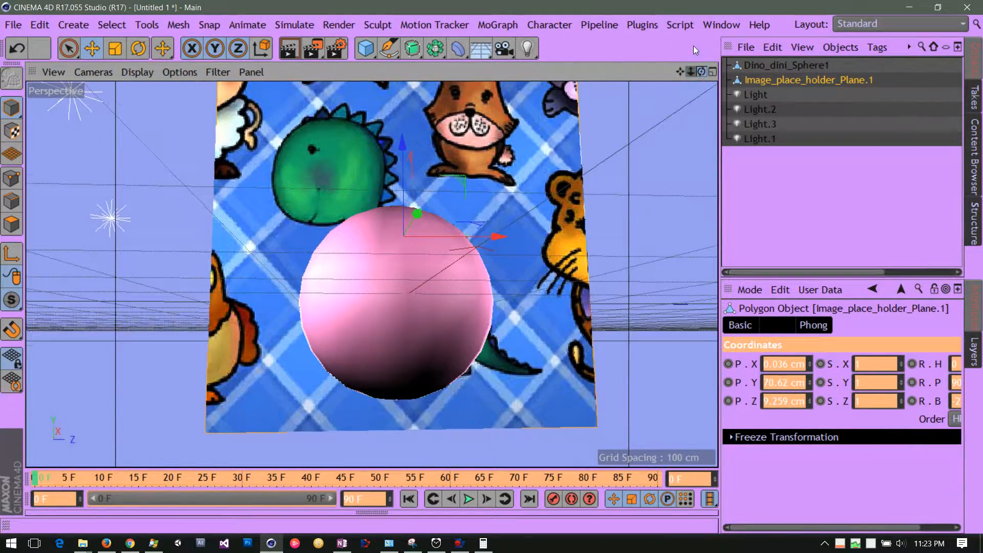
# Open the material of Dino_dini_Sphere1 and enable its Transparency channel
pyautogui.click(771, 66)
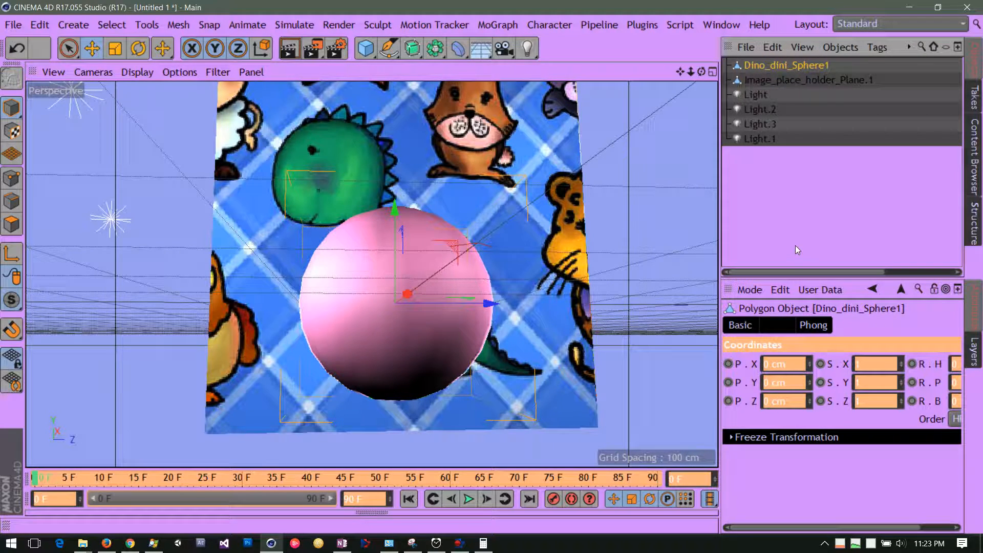
pyautogui.moveTo(721, 225); pyautogui.dragTo(539, 219)
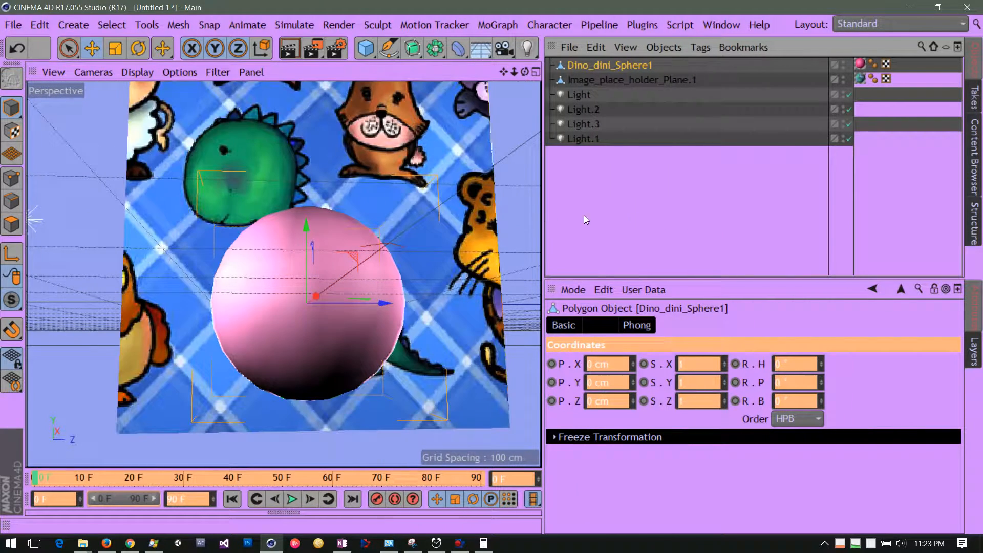
pyautogui.doubleClick(860, 64)
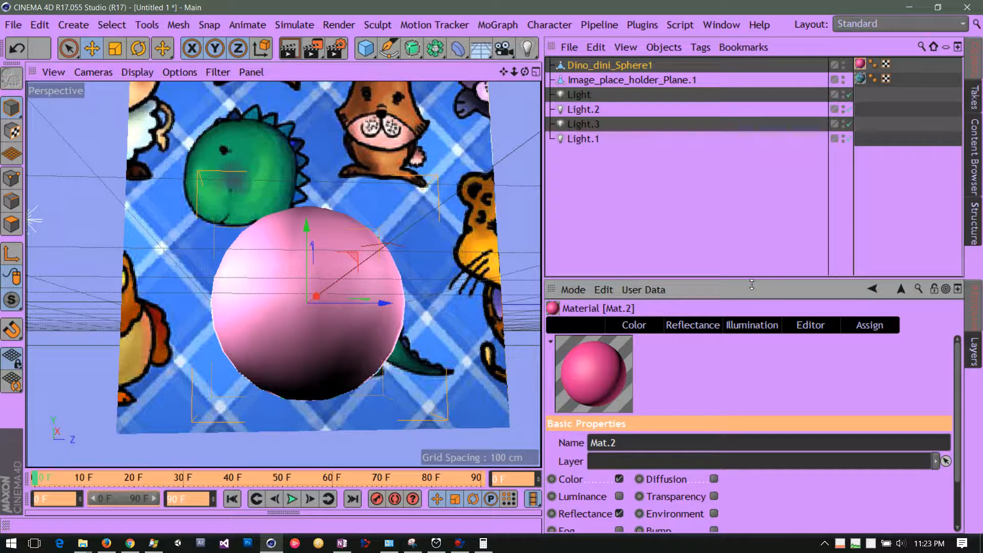
pyautogui.moveTo(751, 277); pyautogui.dragTo(744, 175)
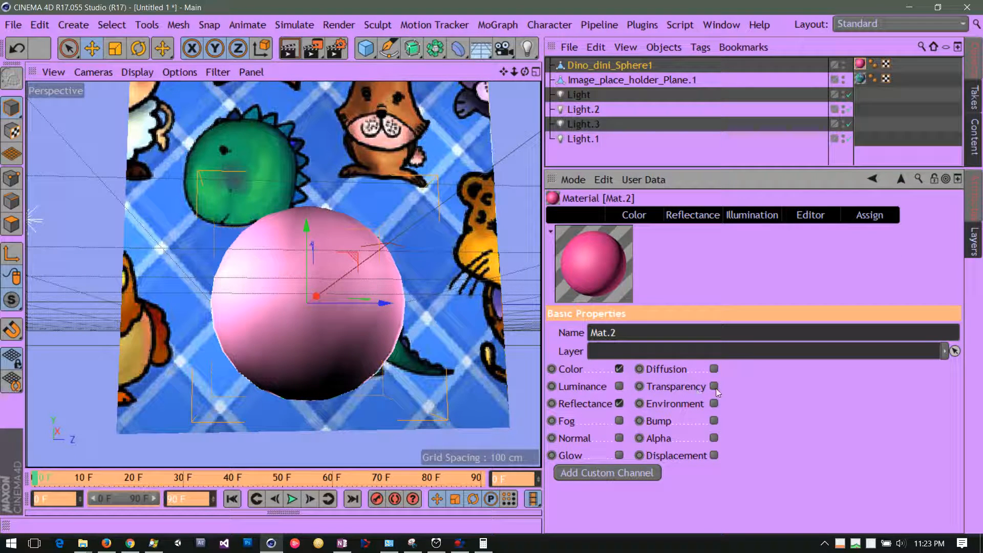
pyautogui.click(690, 388)
pyautogui.click(713, 388)
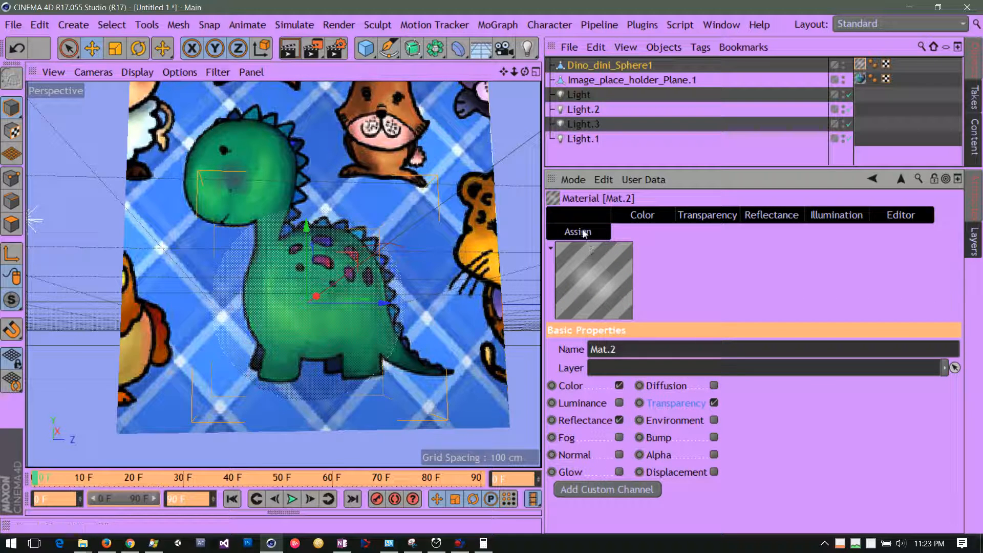
# Set the transparency brightness of the sphere's material to 30%
pyautogui.click(709, 221)
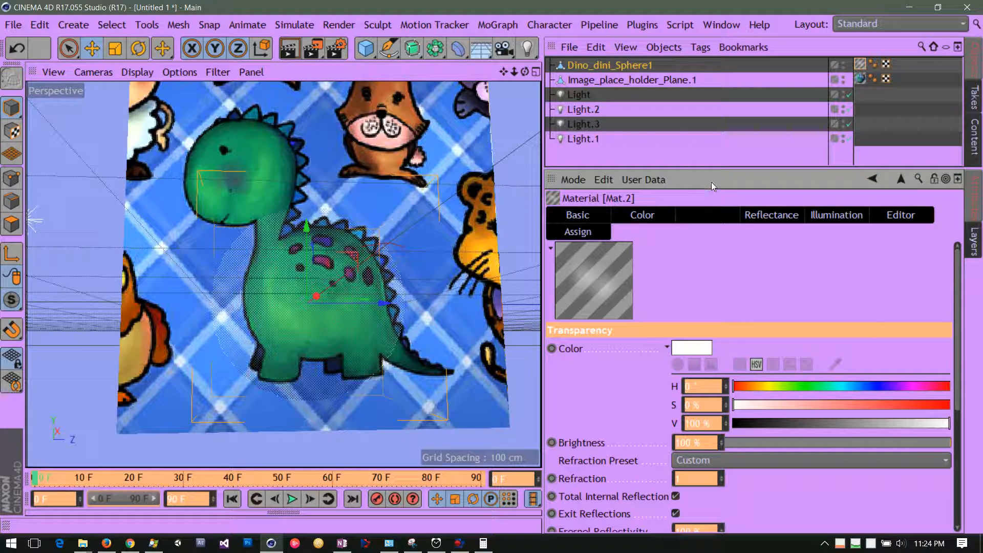
pyautogui.moveTo(712, 169); pyautogui.dragTo(716, 106)
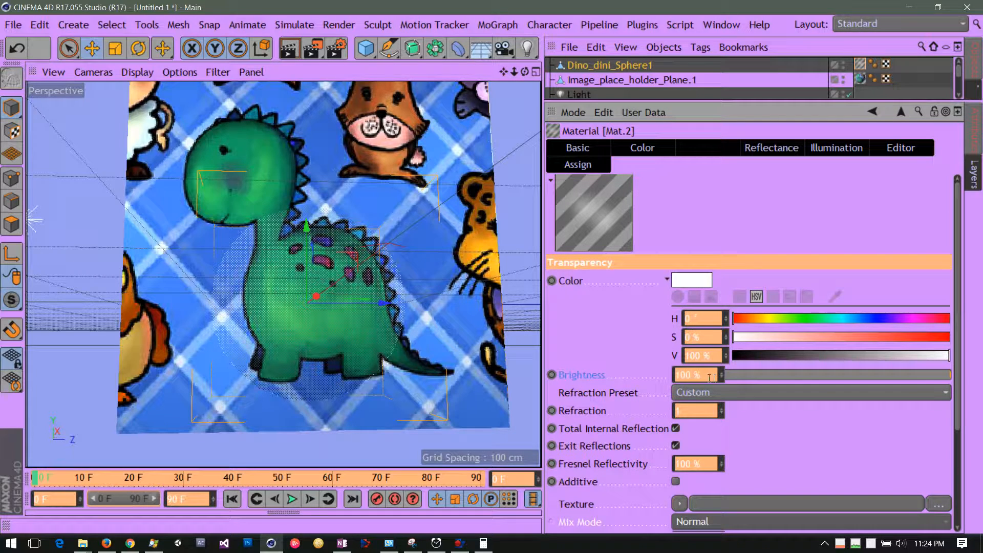
pyautogui.moveTo(948, 376); pyautogui.dragTo(787, 372)
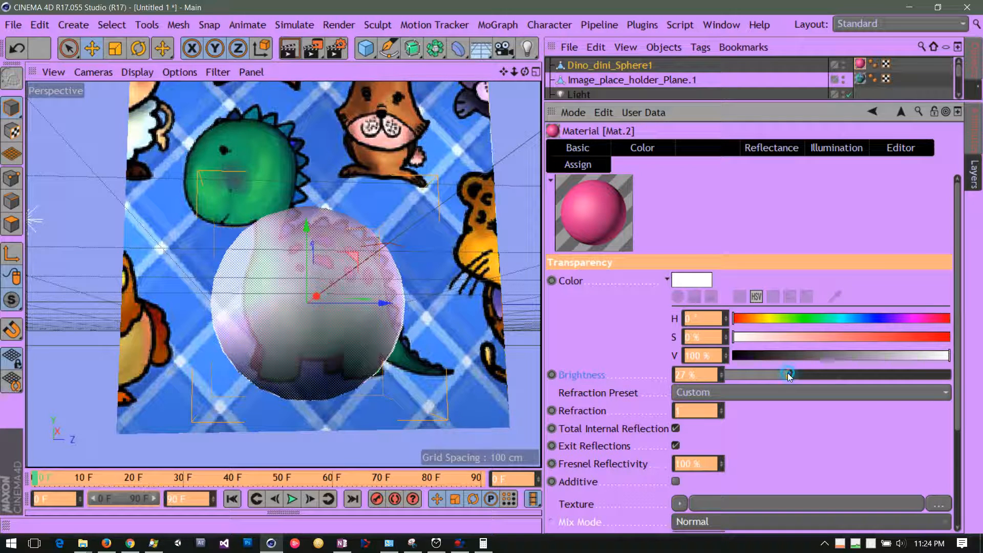
pyautogui.moveTo(803, 374); pyautogui.dragTo(791, 374)
# Render the perspective view to check the sphere's transparency against the image, and return to a frontal view
pyautogui.moveTo(525, 73)
pyautogui.mouseDown()
pyautogui.moveTo(527, 109)
pyautogui.moveTo(653, 74)
pyautogui.moveTo(527, 64)
pyautogui.moveTo(529, 75)
pyautogui.mouseUp()
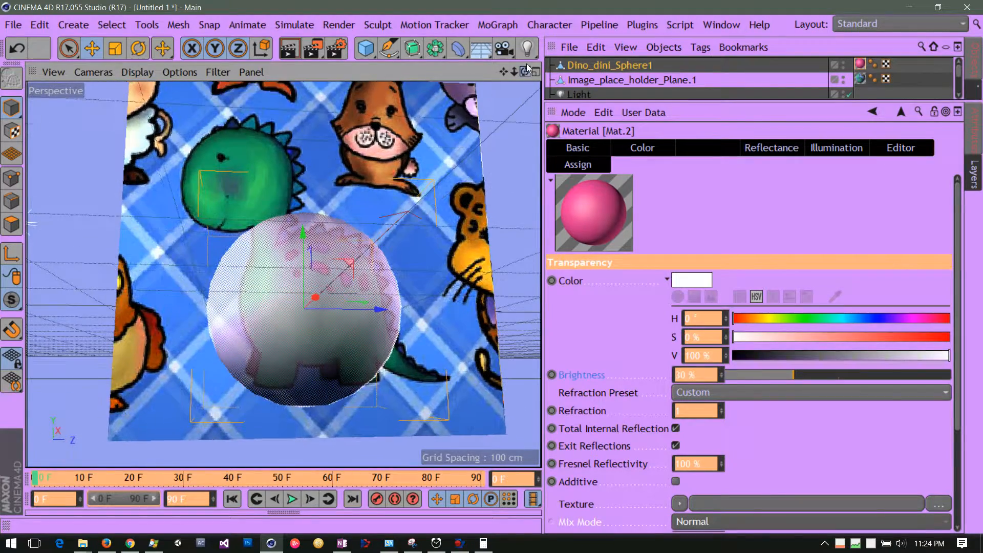
pyautogui.click(291, 49)
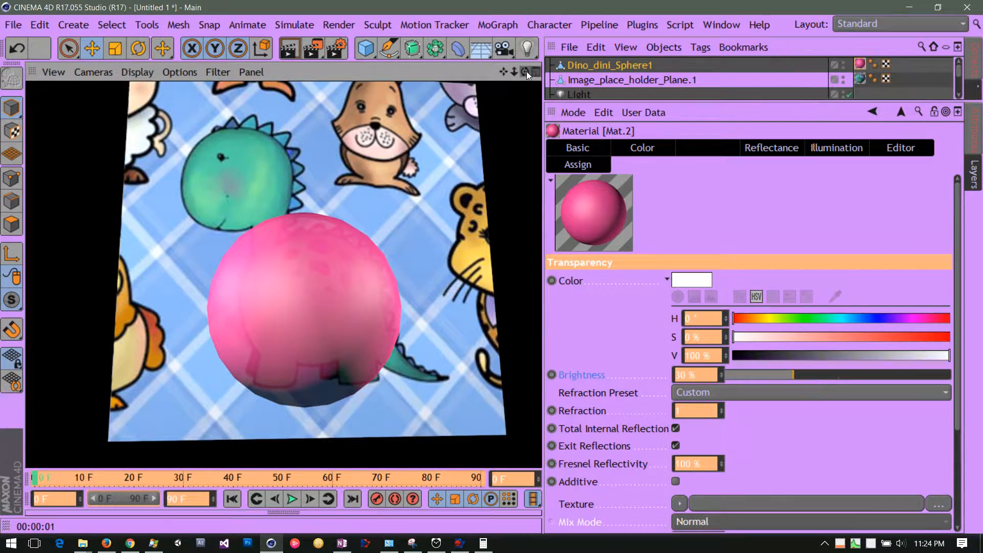
pyautogui.moveTo(526, 72); pyautogui.dragTo(489, 86)
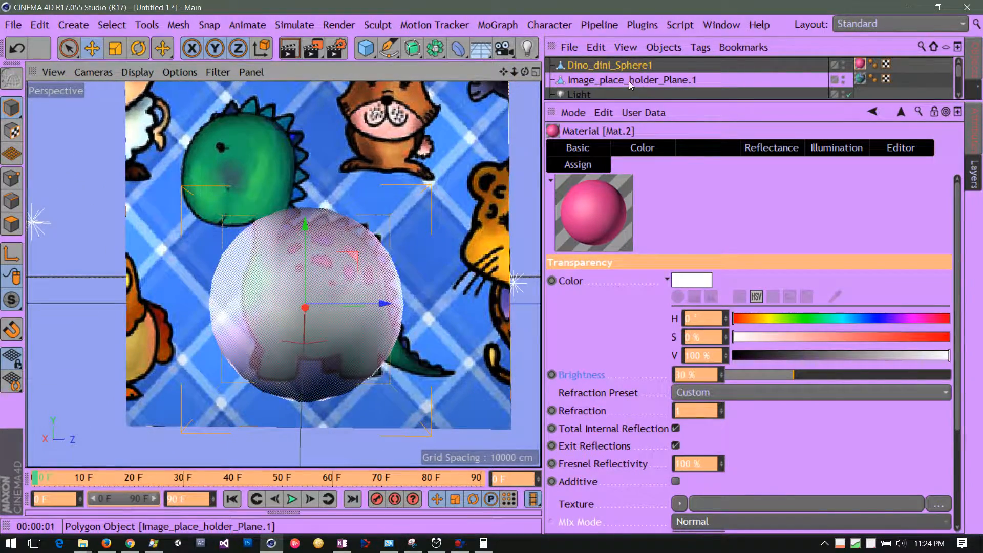
# Reposition the image plane to about Y 65 cm and Z -3.2 cm so the dinosaur's body lines up with the sphere
pyautogui.click(629, 81)
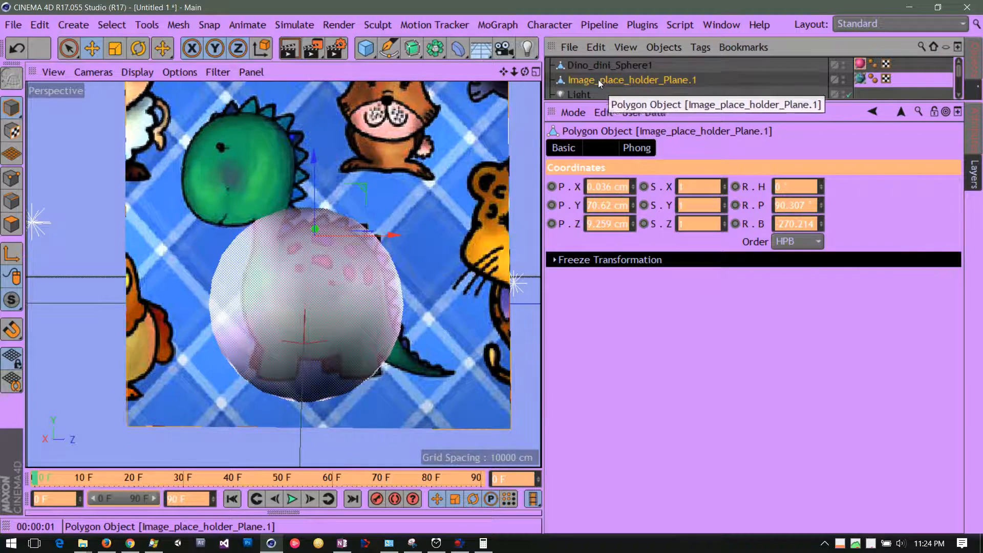
pyautogui.moveTo(406, 234); pyautogui.dragTo(383, 237)
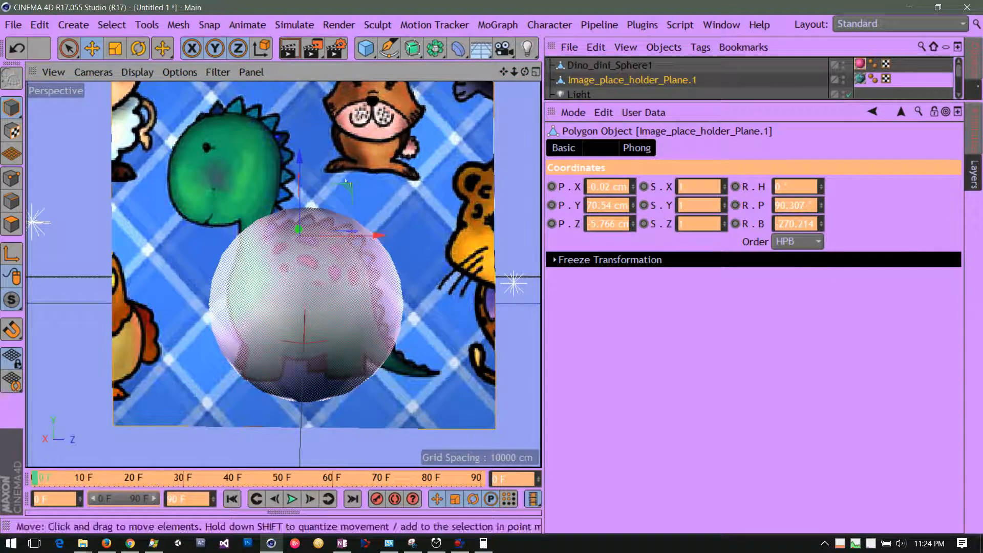
pyautogui.moveTo(300, 157); pyautogui.dragTo(301, 171)
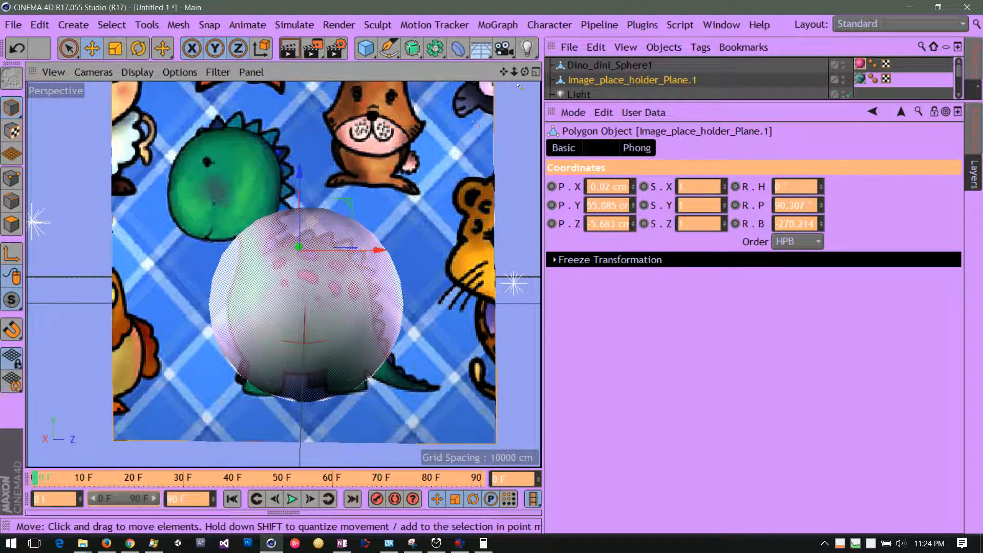
pyautogui.moveTo(524, 72); pyautogui.dragTo(493, 72)
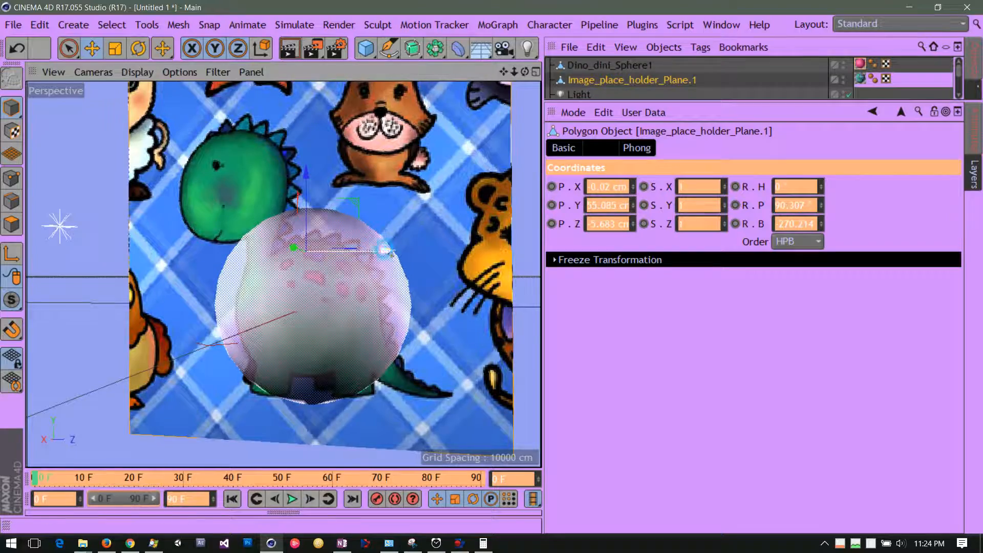
pyautogui.moveTo(387, 251); pyautogui.dragTo(396, 244)
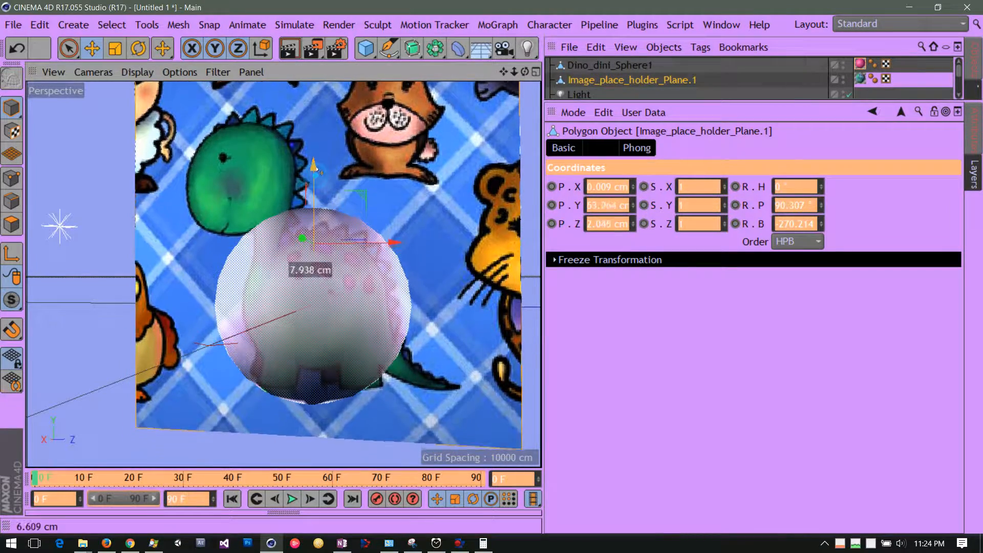
pyautogui.moveTo(316, 169); pyautogui.dragTo(316, 164)
pyautogui.moveTo(396, 241); pyautogui.dragTo(389, 242)
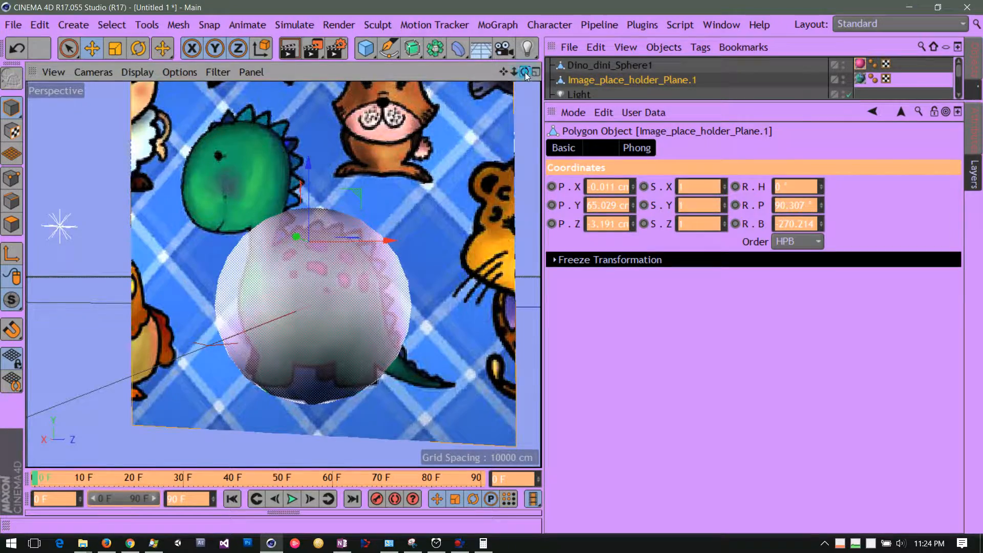
pyautogui.moveTo(524, 72); pyautogui.dragTo(504, 155)
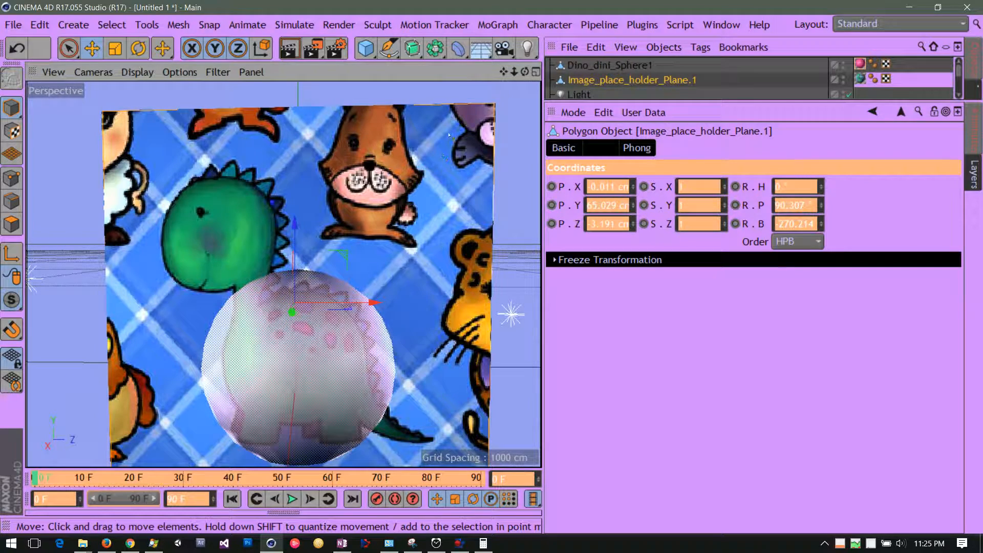
pyautogui.moveTo(501, 73); pyautogui.dragTo(514, 135)
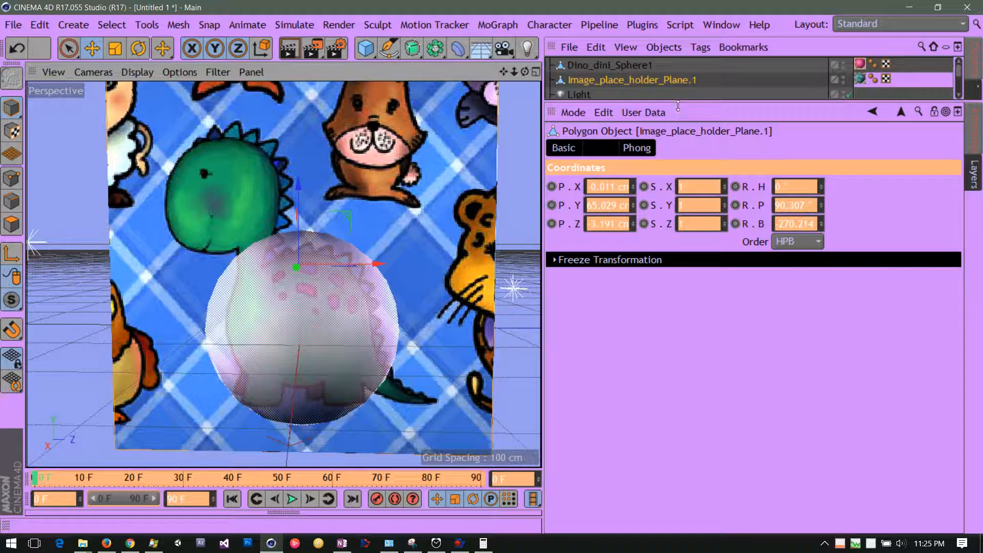
pyautogui.moveTo(679, 106); pyautogui.dragTo(681, 269)
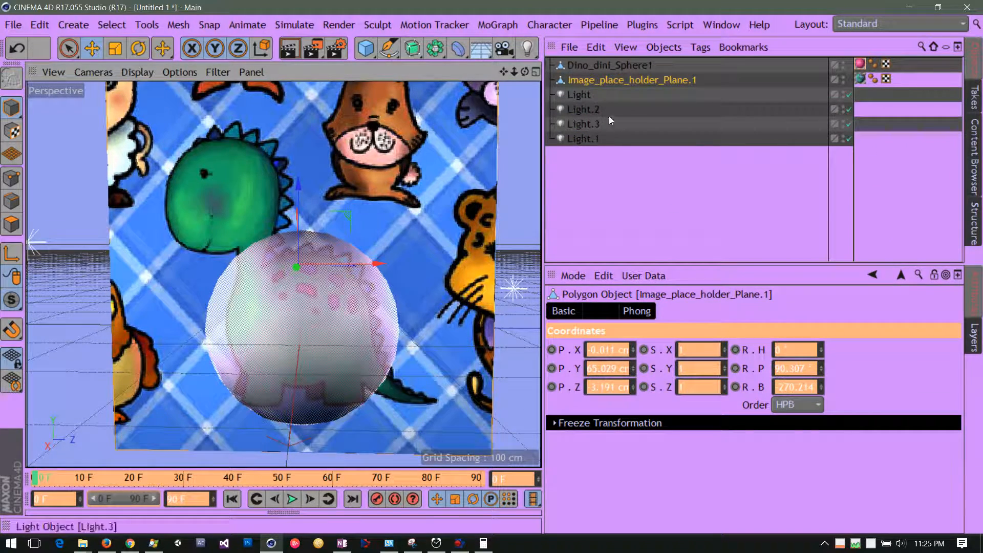
# Scale up the image plane until the pictured dinosaur's body is about as large as the sphere
pyautogui.click(591, 66)
pyautogui.click(592, 81)
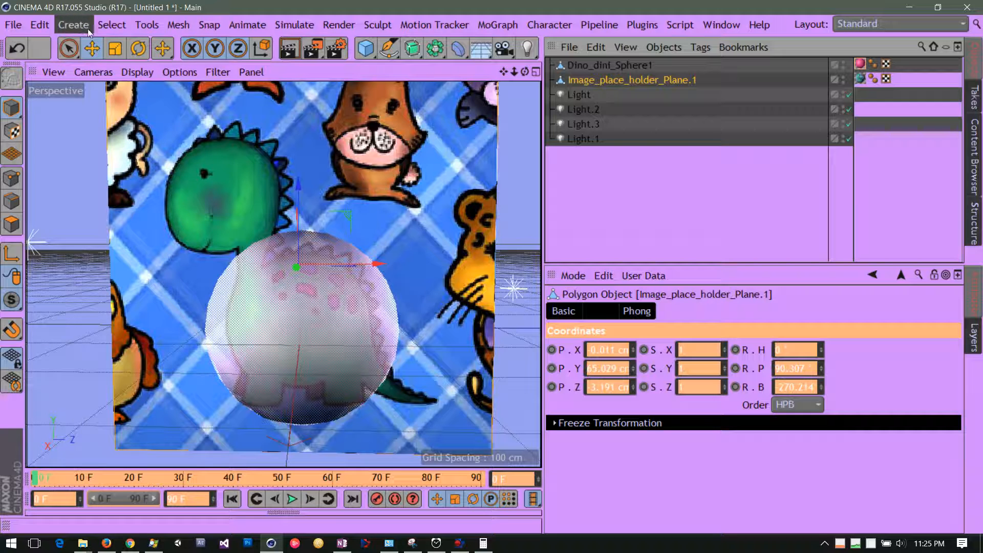
pyautogui.click(115, 51)
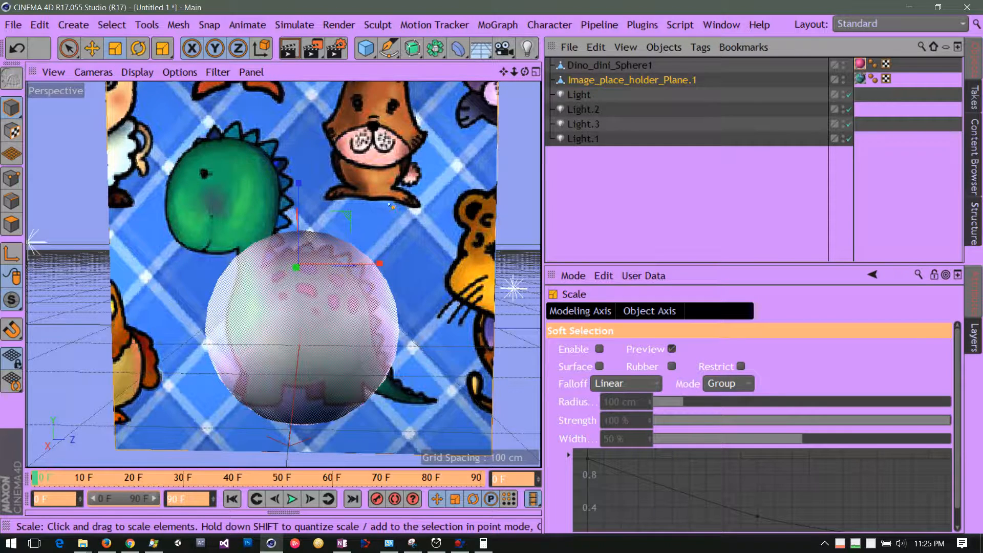
pyautogui.moveTo(391, 206); pyautogui.dragTo(610, 189)
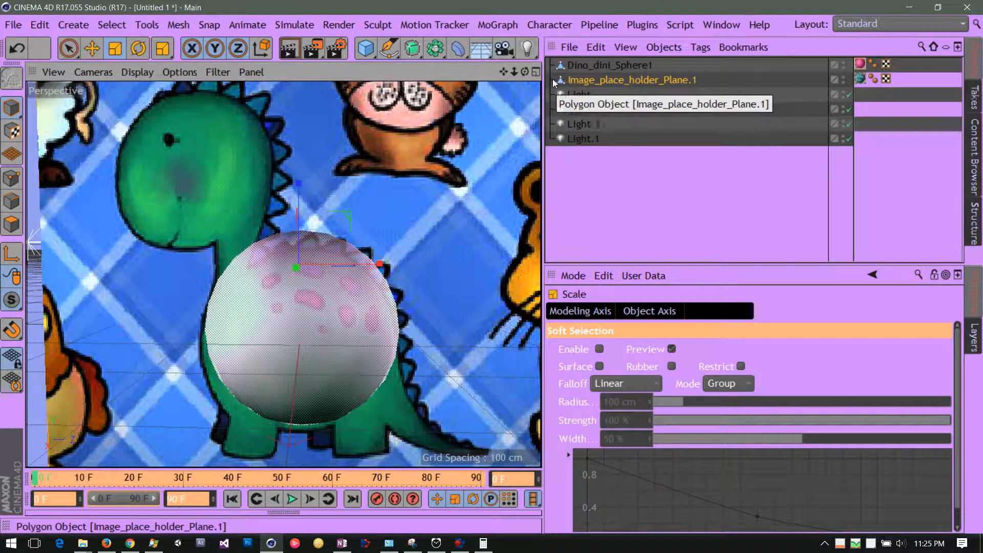
# Move the image plane slightly upward and sideways so the pictured dinosaur's body sits centred behind the sphere
pyautogui.click(98, 48)
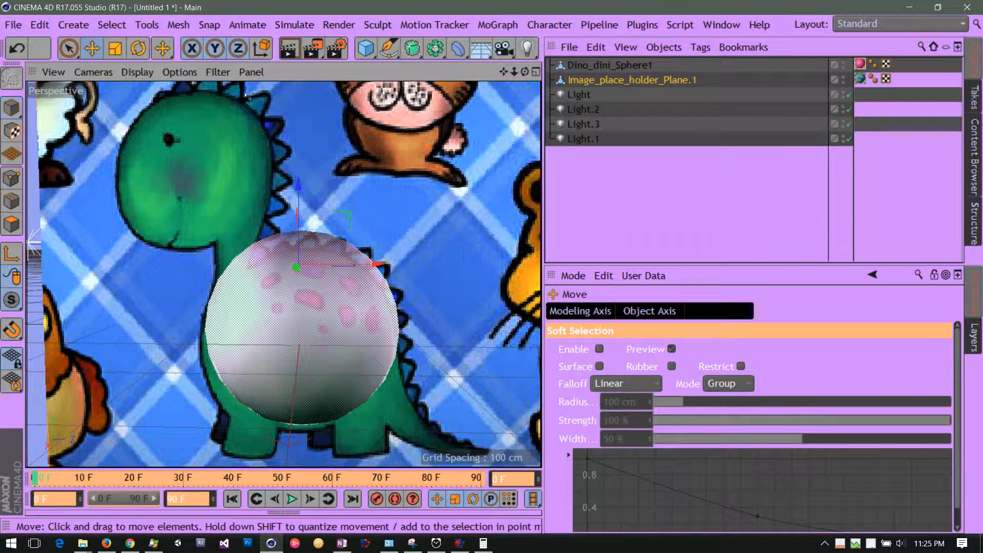
pyautogui.moveTo(303, 186); pyautogui.dragTo(309, 171)
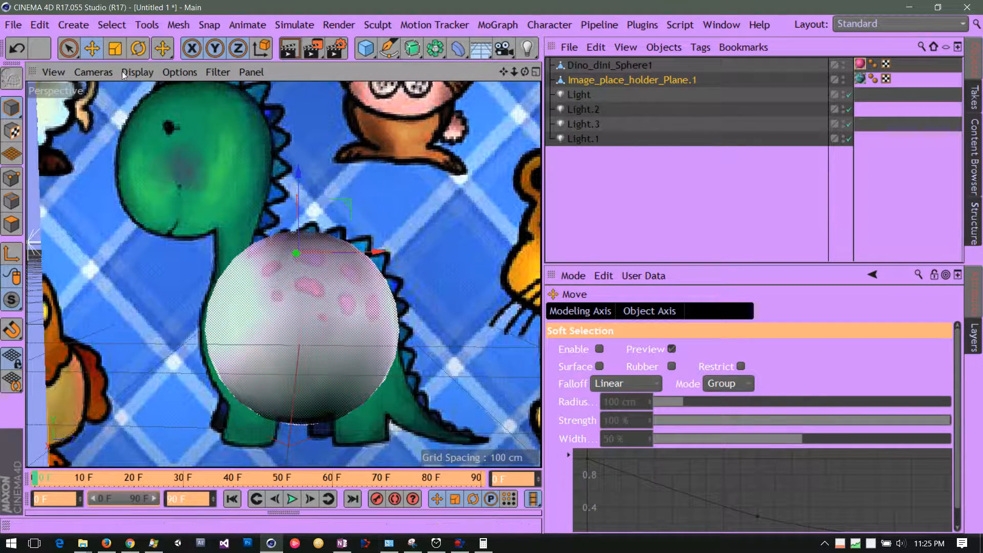
pyautogui.click(69, 49)
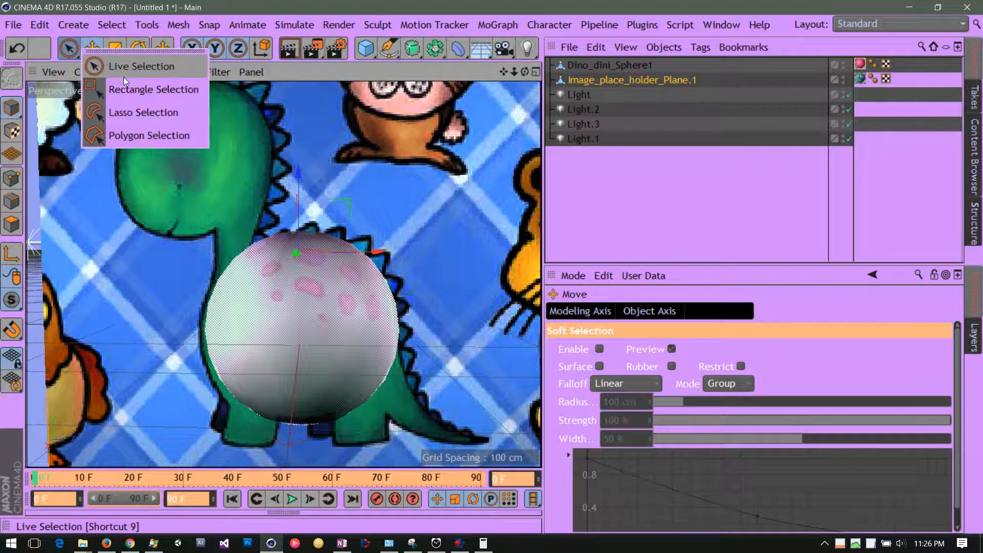
pyautogui.click(60, 52)
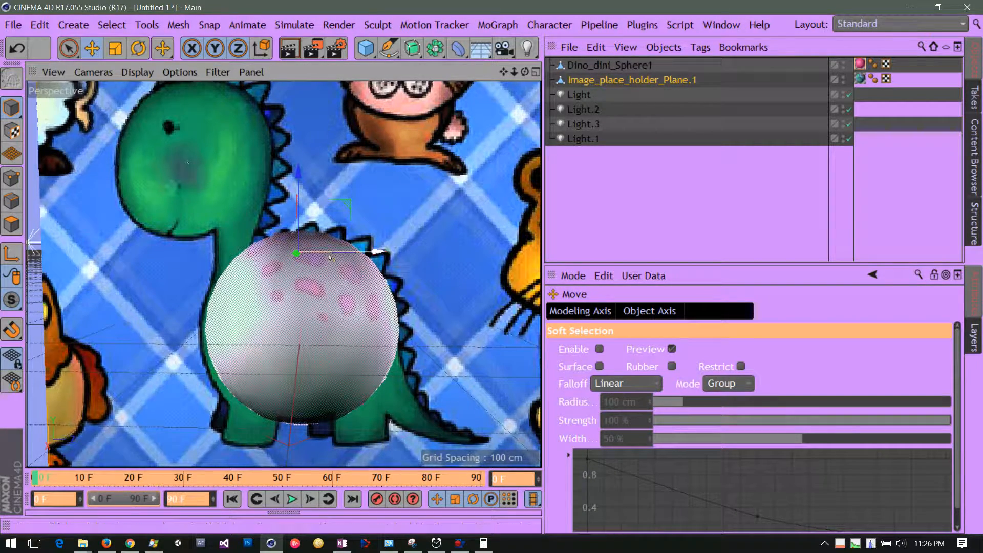
pyautogui.moveTo(384, 255); pyautogui.dragTo(388, 256)
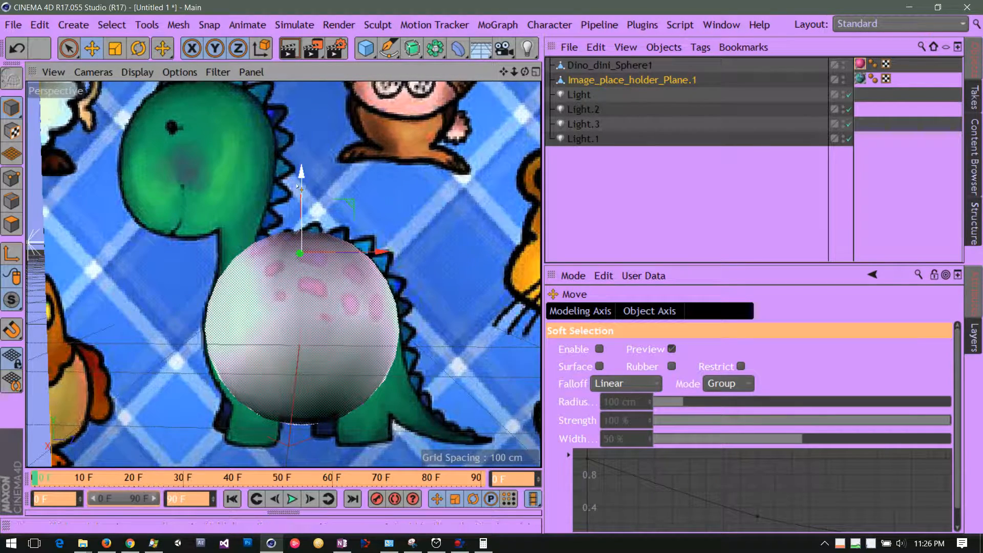
pyautogui.moveTo(303, 178); pyautogui.dragTo(302, 166)
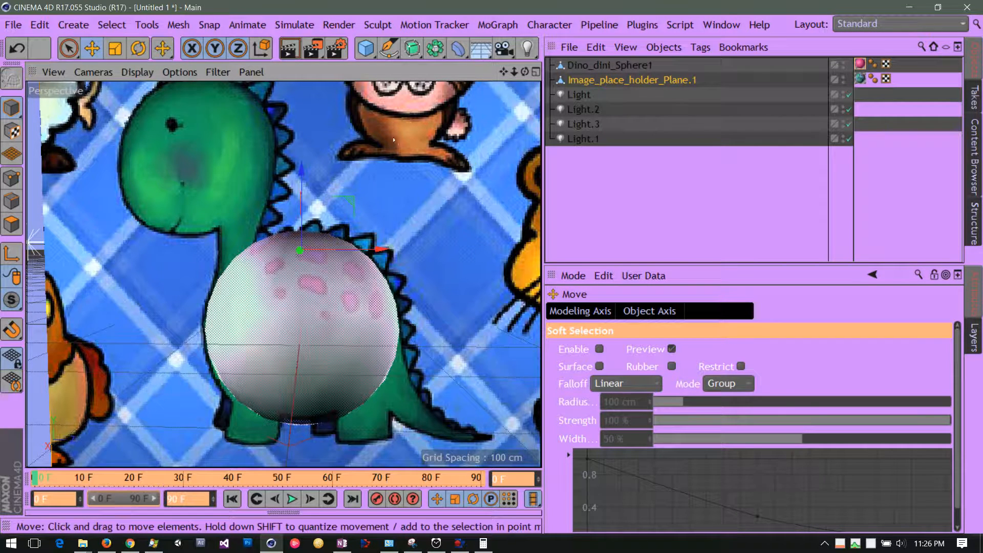
# Enlarge the image plane slightly to refine its fit with the sphere, and dismiss the timer notification
pyautogui.click(116, 48)
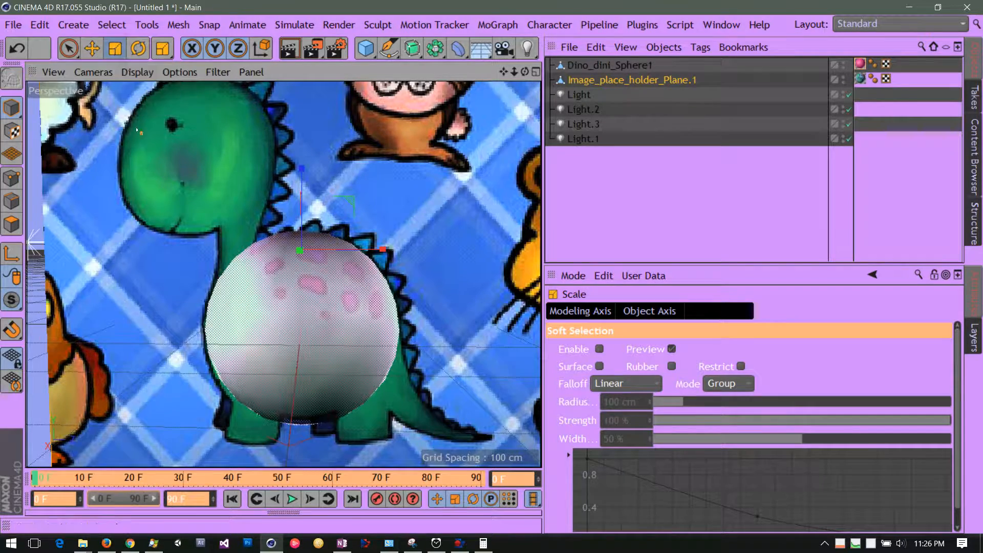
pyautogui.moveTo(154, 166); pyautogui.dragTo(172, 166)
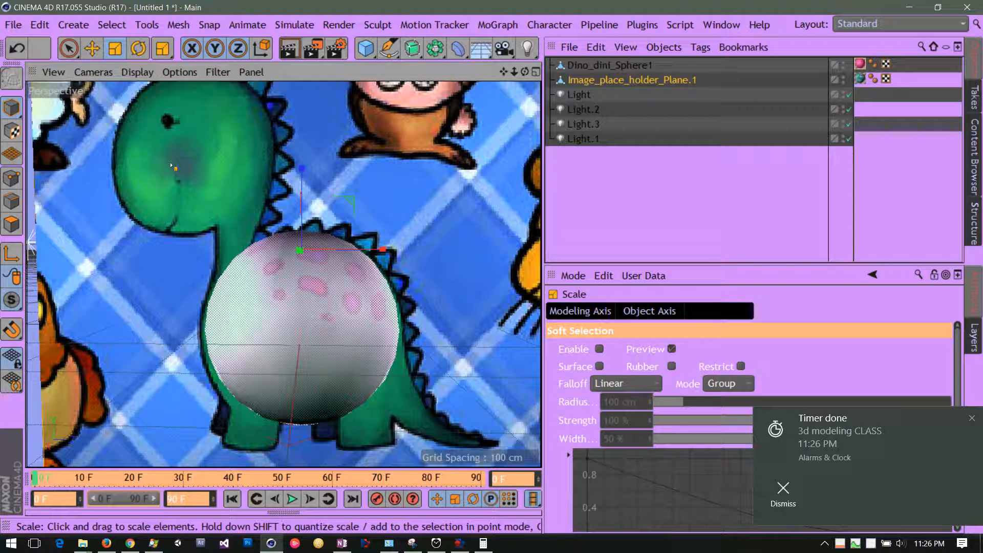
pyautogui.click(972, 419)
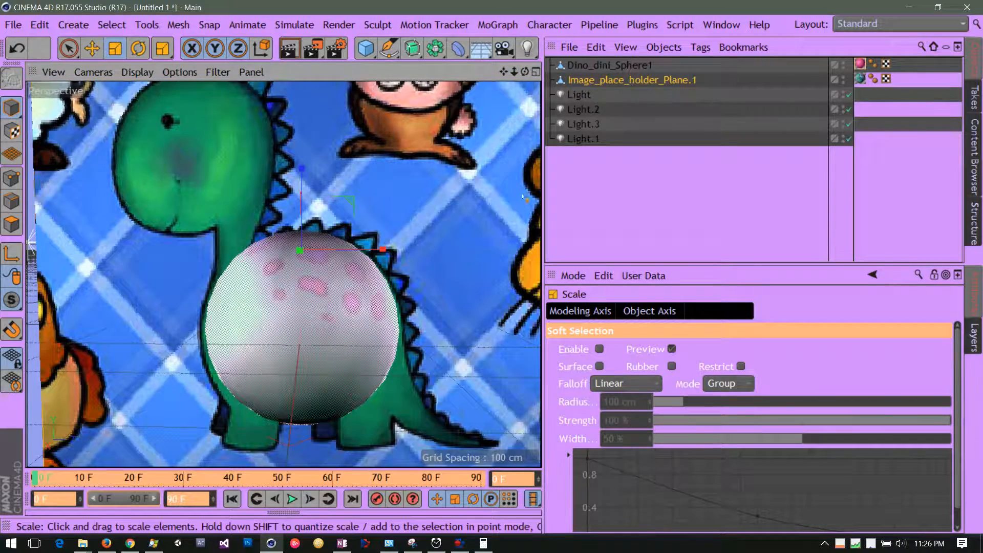
# Examine from several viewing angles how the sphere lines up with the dinosaur's body on the image plane
pyautogui.moveTo(522, 73)
pyautogui.mouseDown()
pyautogui.moveTo(454, 75)
pyautogui.moveTo(671, 78)
pyautogui.moveTo(562, 88)
pyautogui.moveTo(515, 82)
pyautogui.moveTo(683, 81)
pyautogui.moveTo(597, 81)
pyautogui.moveTo(531, 117)
pyautogui.moveTo(581, 54)
pyautogui.moveTo(764, 58)
pyautogui.moveTo(642, 72)
pyautogui.moveTo(541, 67)
pyautogui.moveTo(539, 51)
pyautogui.moveTo(536, 71)
pyautogui.mouseUp()
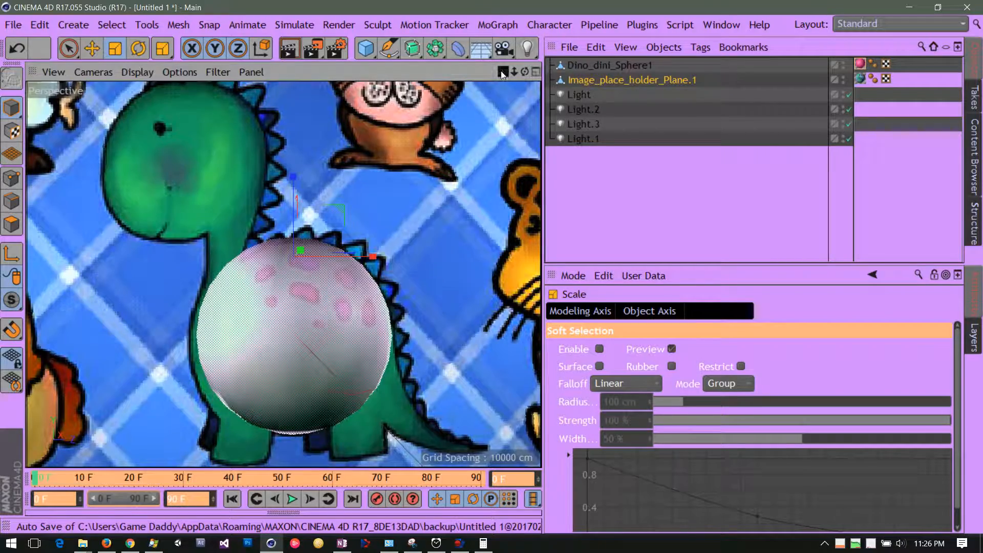
pyautogui.moveTo(502, 72); pyautogui.dragTo(500, 23)
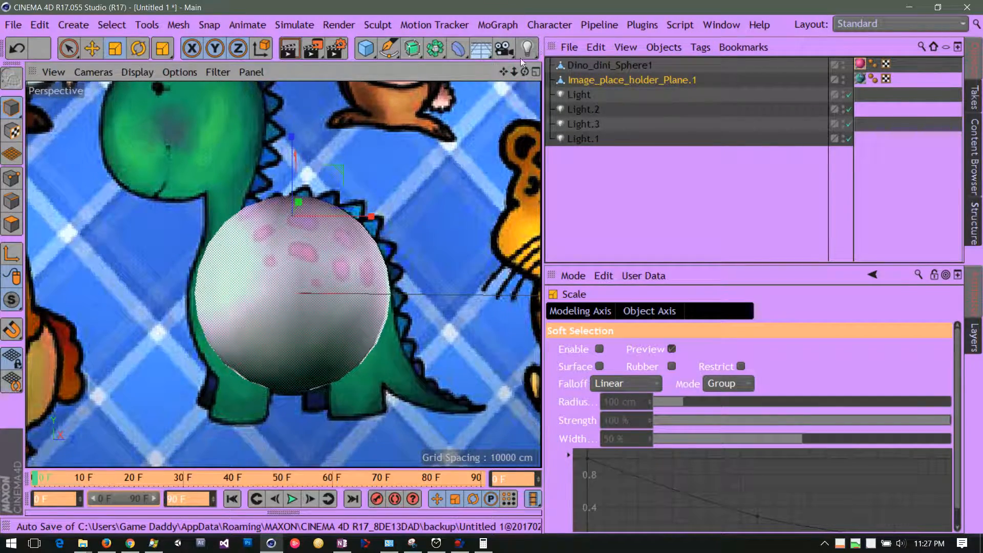
pyautogui.moveTo(527, 71); pyautogui.dragTo(509, 142)
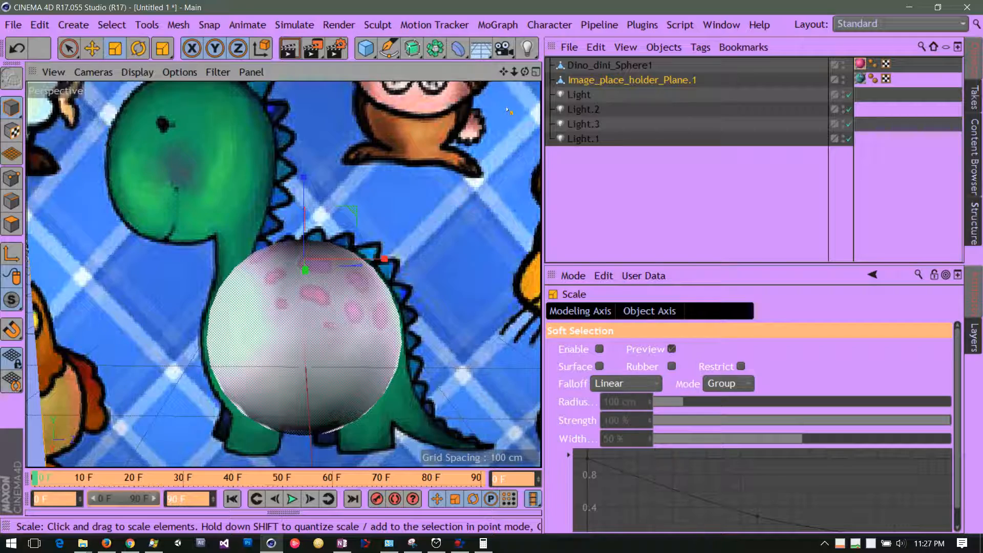
pyautogui.moveTo(526, 75); pyautogui.dragTo(503, 69)
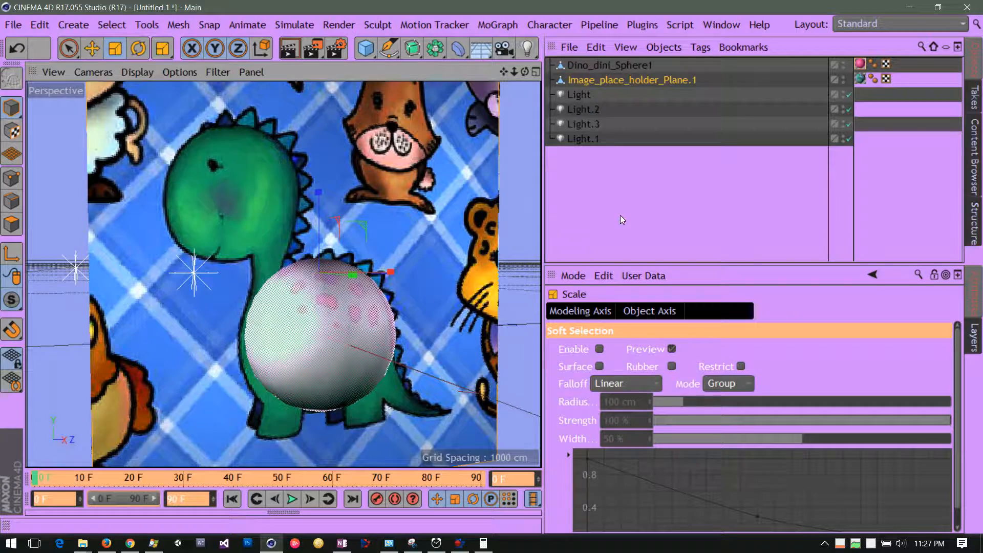
pyautogui.moveTo(500, 71); pyautogui.dragTo(478, 48)
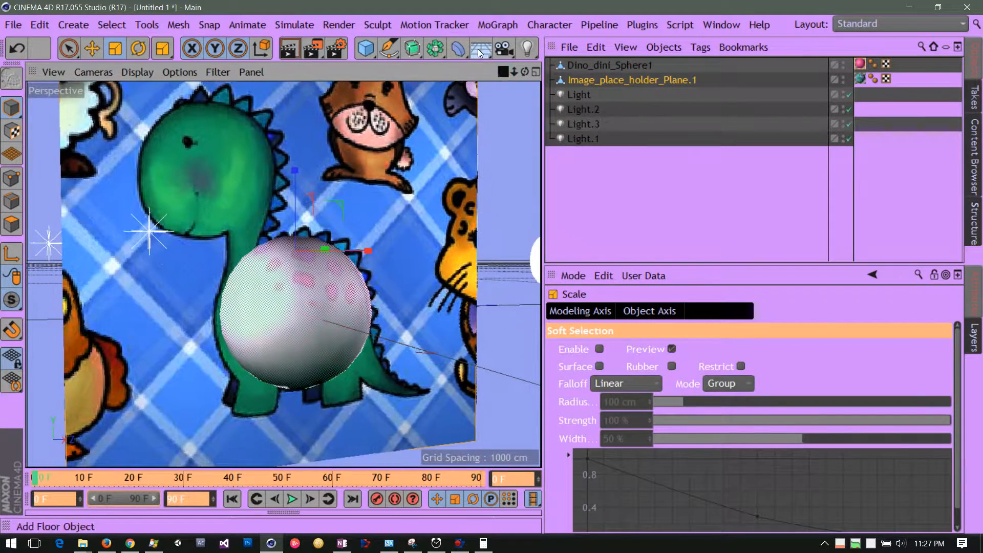
pyautogui.moveTo(526, 74)
pyautogui.mouseDown()
pyautogui.moveTo(417, 72)
pyautogui.moveTo(544, 64)
pyautogui.moveTo(513, 64)
pyautogui.mouseUp()
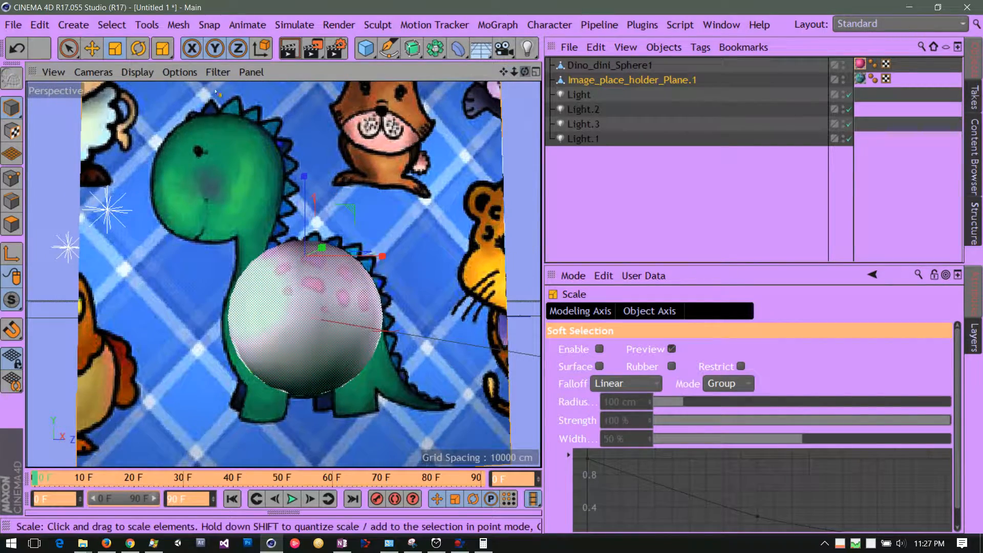
# Switch to polygon editing and make Dino_dini_Sphere1 the active object, viewed against the dinosaur image
pyautogui.click(11, 225)
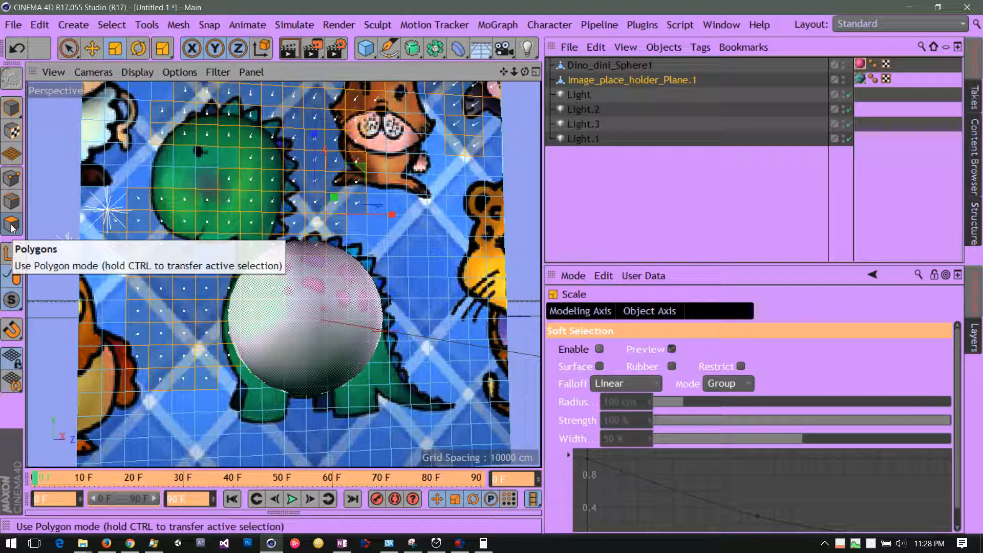
pyautogui.click(576, 67)
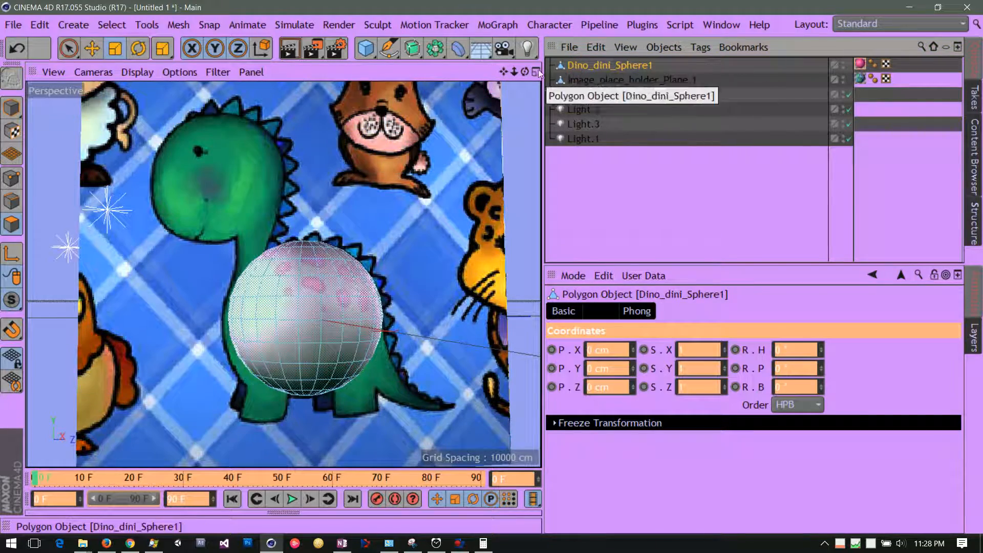
pyautogui.moveTo(525, 71)
pyautogui.mouseDown()
pyautogui.moveTo(619, 91)
pyautogui.moveTo(499, 97)
pyautogui.moveTo(599, 86)
pyautogui.moveTo(458, 85)
pyautogui.moveTo(500, 24)
pyautogui.moveTo(535, 11)
pyautogui.moveTo(540, 50)
pyautogui.moveTo(678, 69)
pyautogui.moveTo(687, 115)
pyautogui.moveTo(520, 94)
pyautogui.moveTo(524, 125)
pyautogui.moveTo(517, 72)
pyautogui.moveTo(568, 75)
pyautogui.moveTo(509, 78)
pyautogui.moveTo(584, 79)
pyautogui.moveTo(532, 76)
pyautogui.mouseUp()
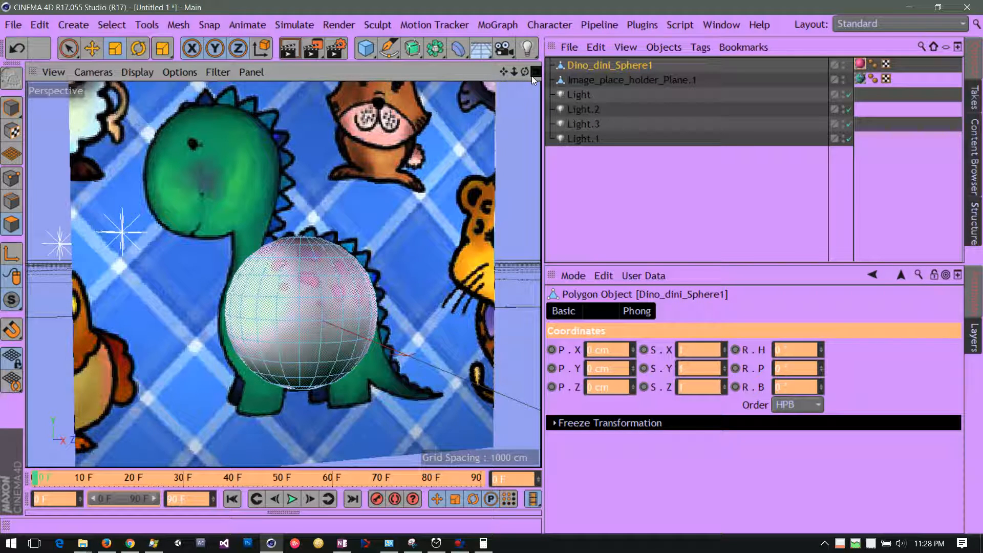